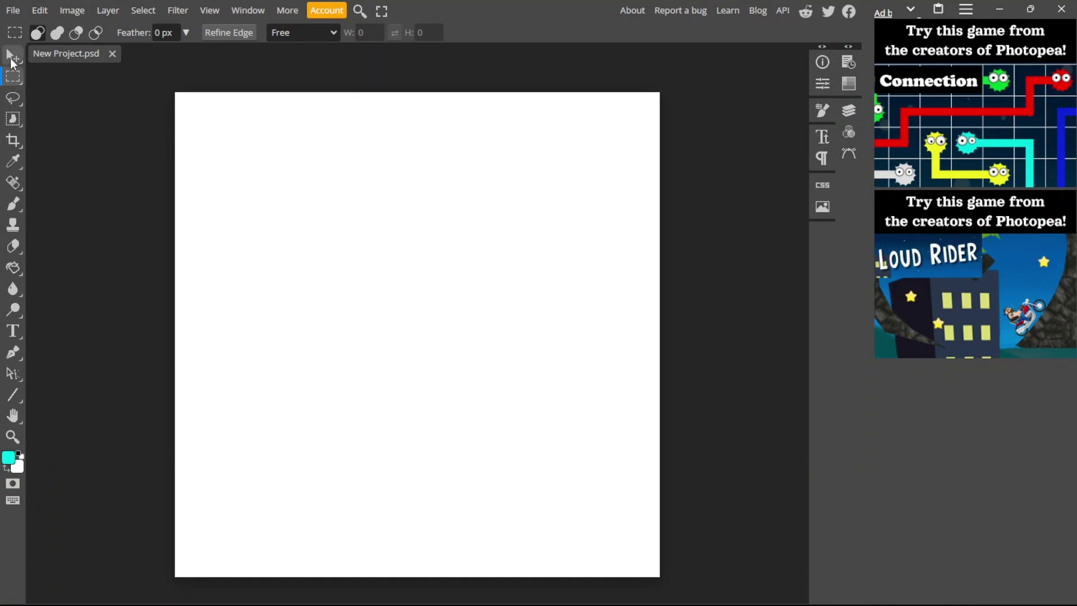
Step: Choose the Line tool from the shape tool flyout
click(15, 58)
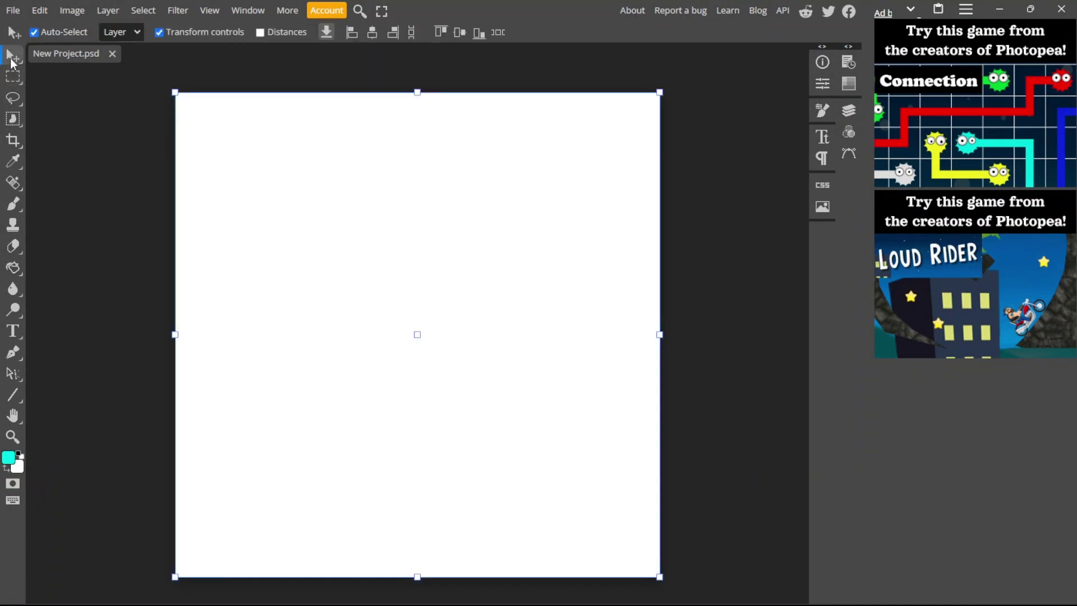
click(16, 395)
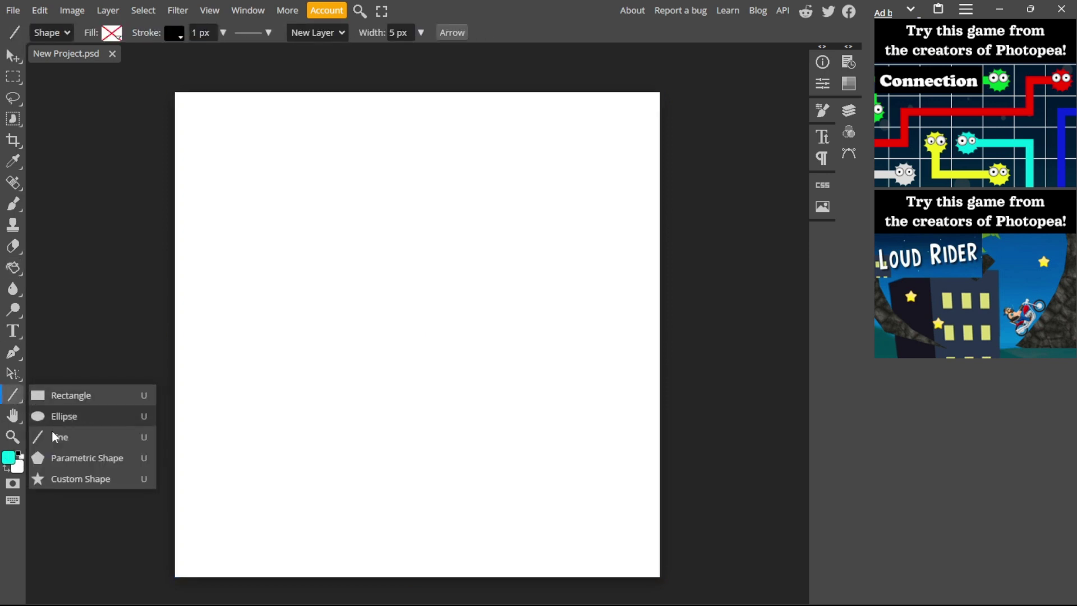
click(74, 437)
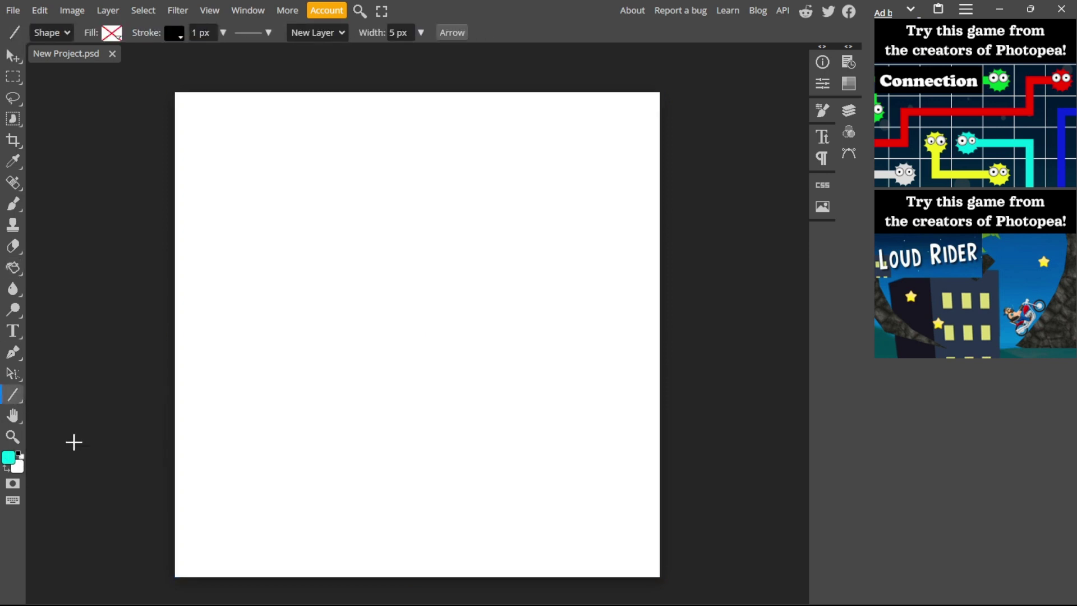
Step: Add a new empty Layer 1 above the Background layer via the Layers panel
click(850, 111)
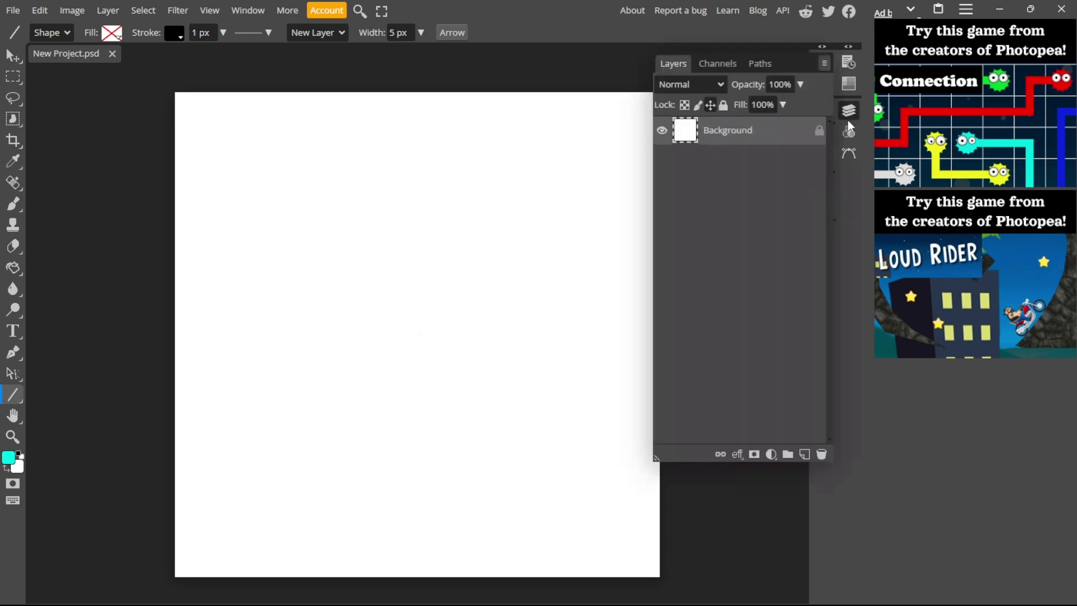
click(804, 456)
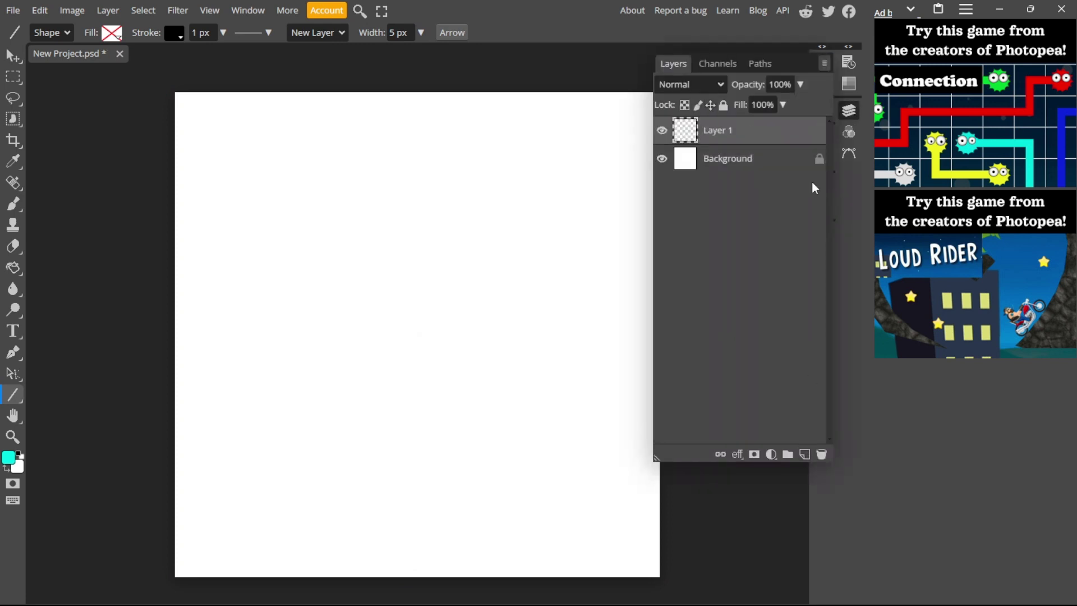
click(850, 111)
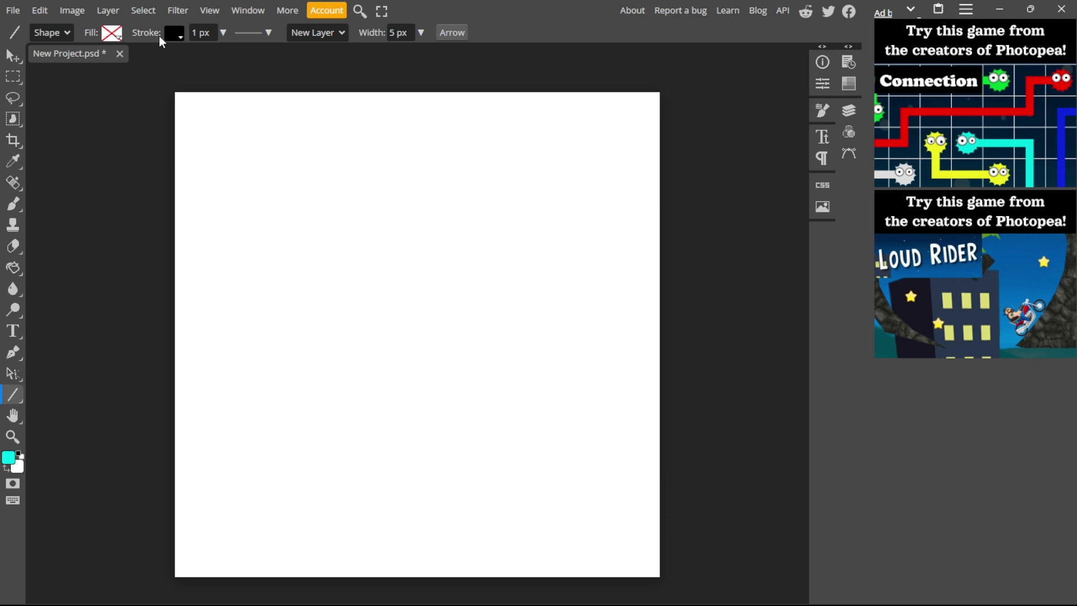
click(177, 36)
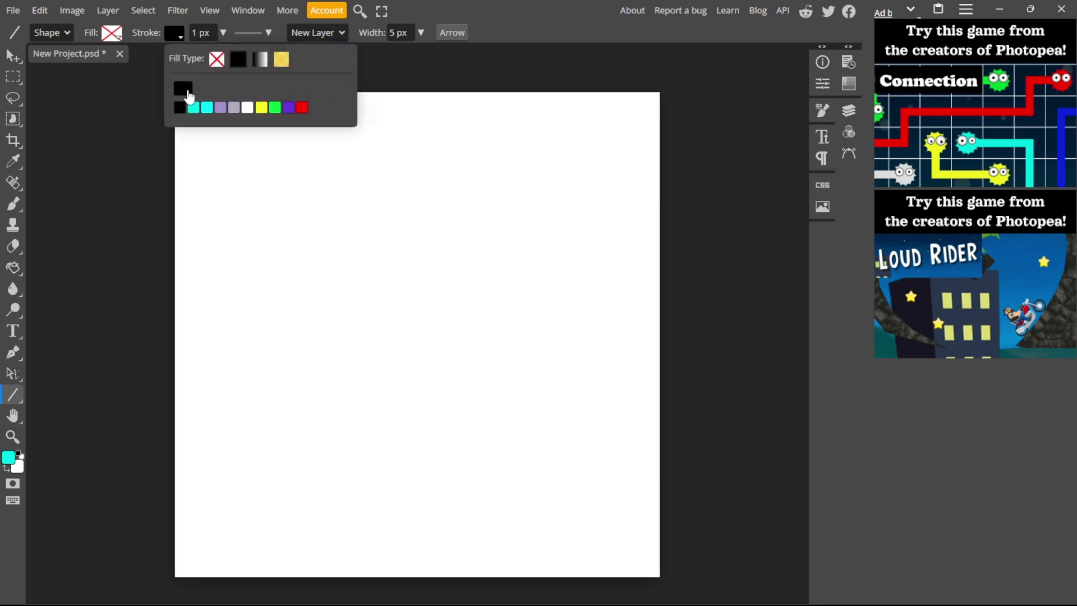
click(184, 91)
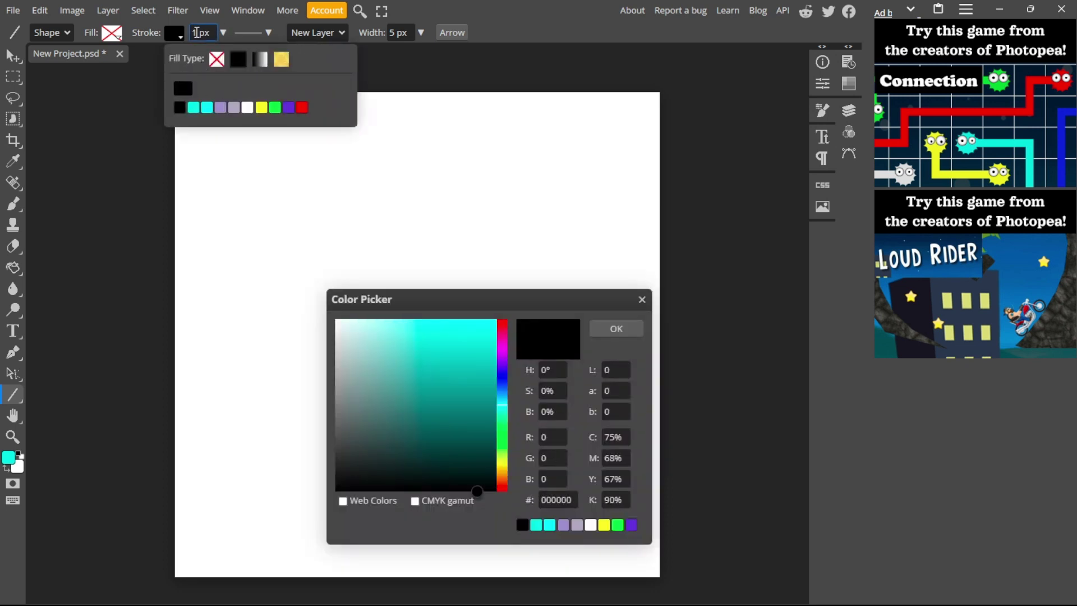
click(197, 32)
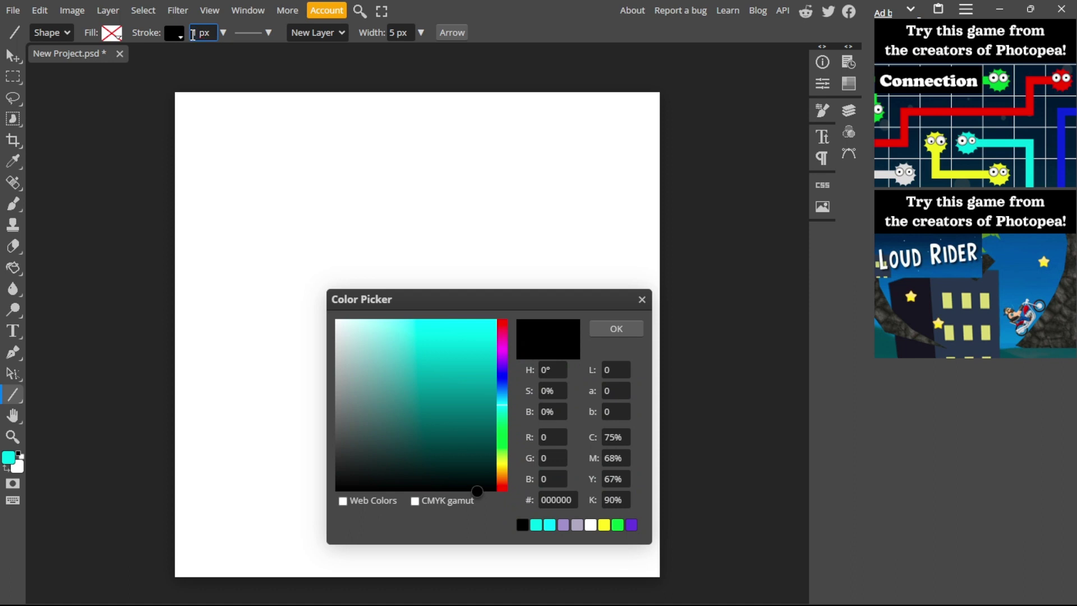
click(644, 300)
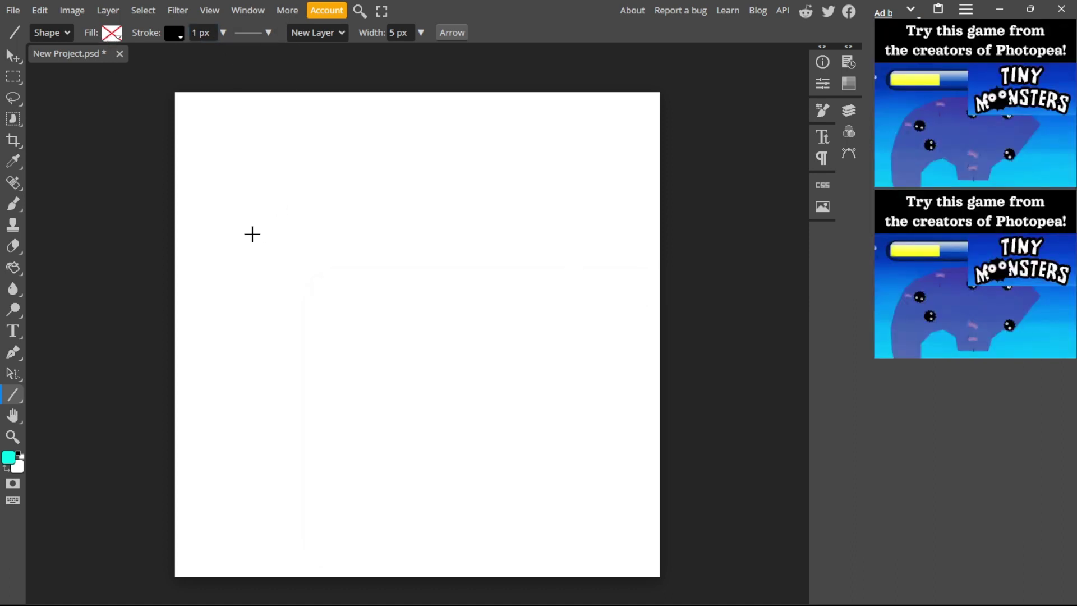
Step: Draw a straight horizontal line across the upper canvas, extended toward the right edge
mouse_move(225, 236)
mouse_down()
mouse_move(364, 241)
mouse_move(349, 272)
mouse_up()
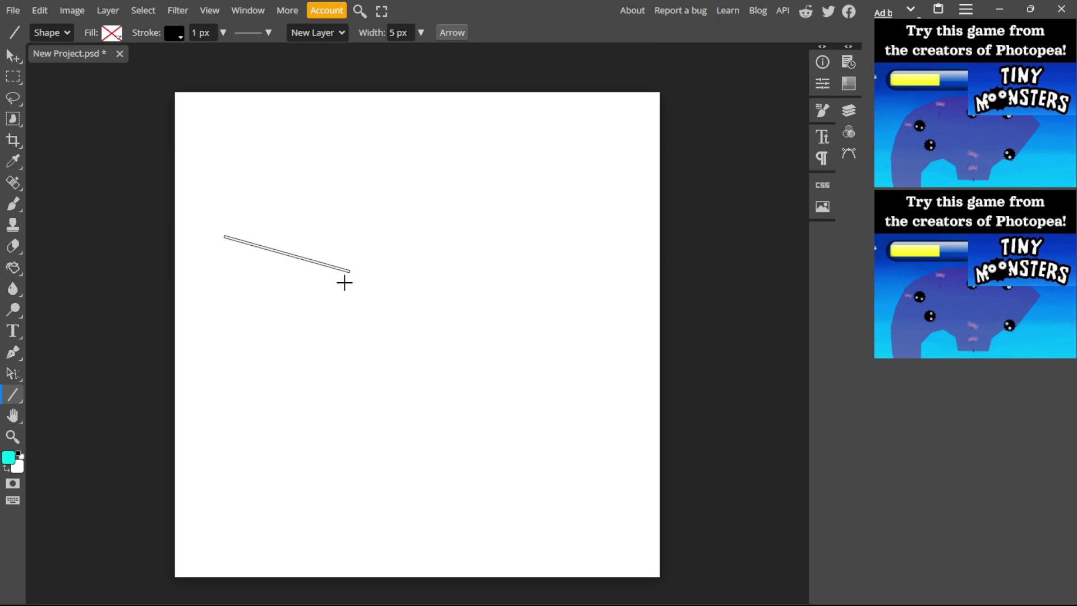
drag(224, 236, 456, 237)
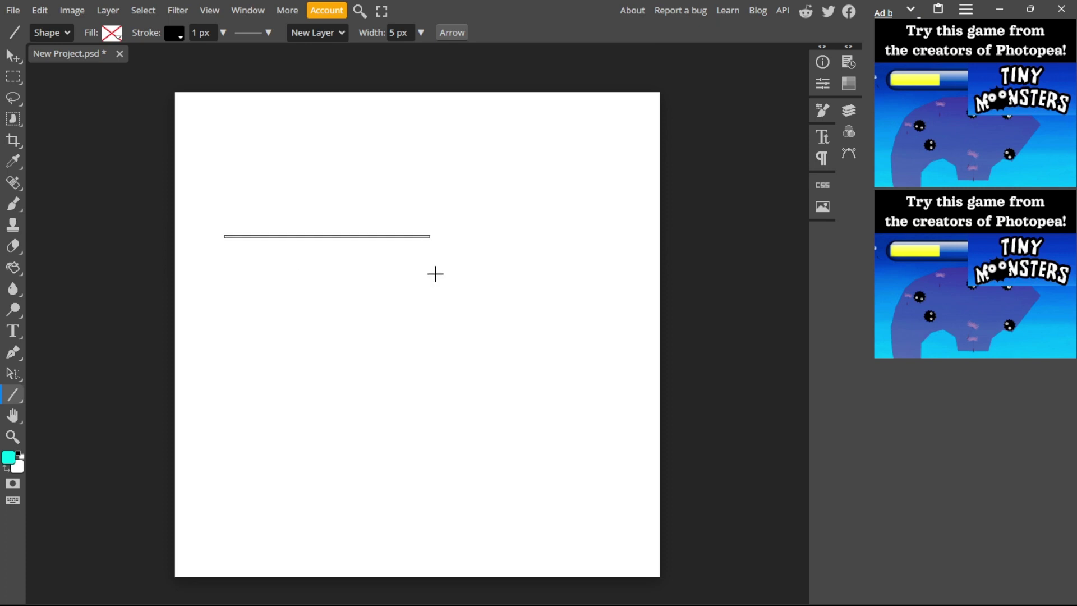
drag(532, 247, 621, 228)
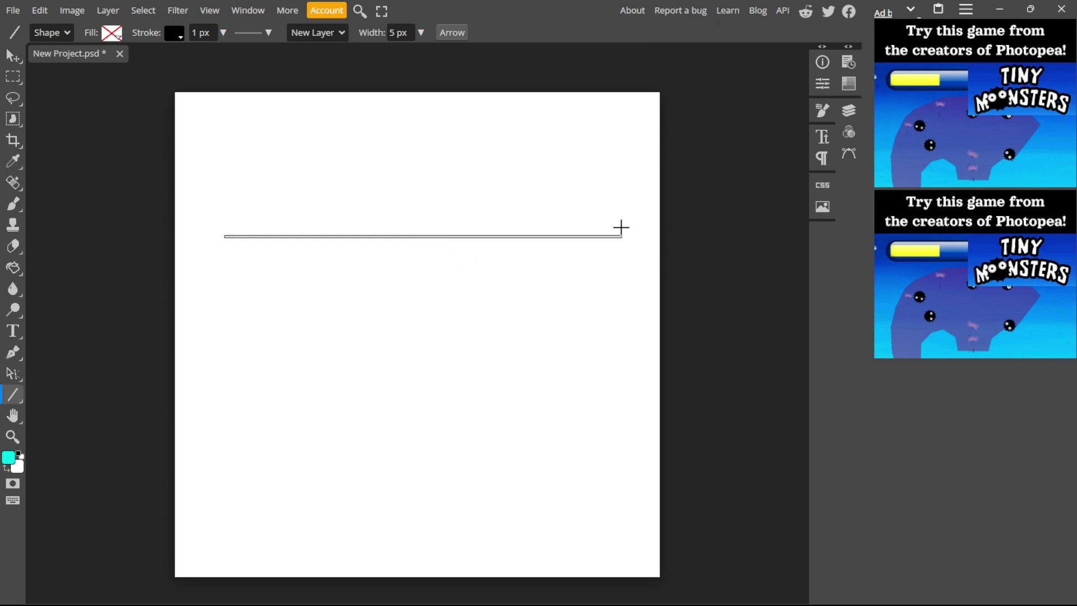
Step: Give the line a 5 px stroke and recolour the stroke cyan
click(202, 32)
drag(202, 32, 191, 34)
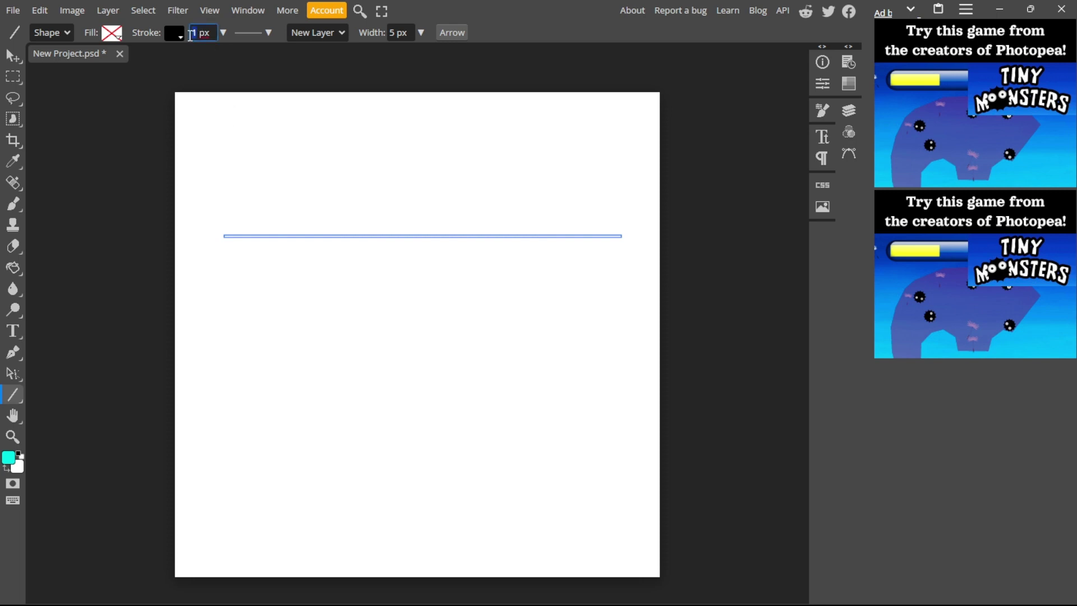
text(5)
key(Return)
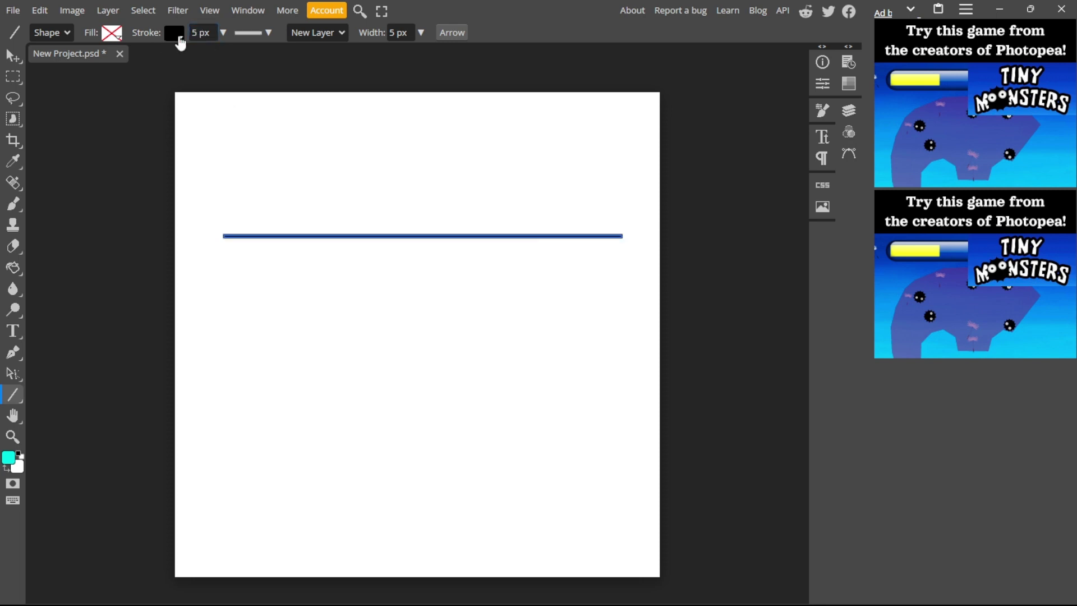
click(179, 37)
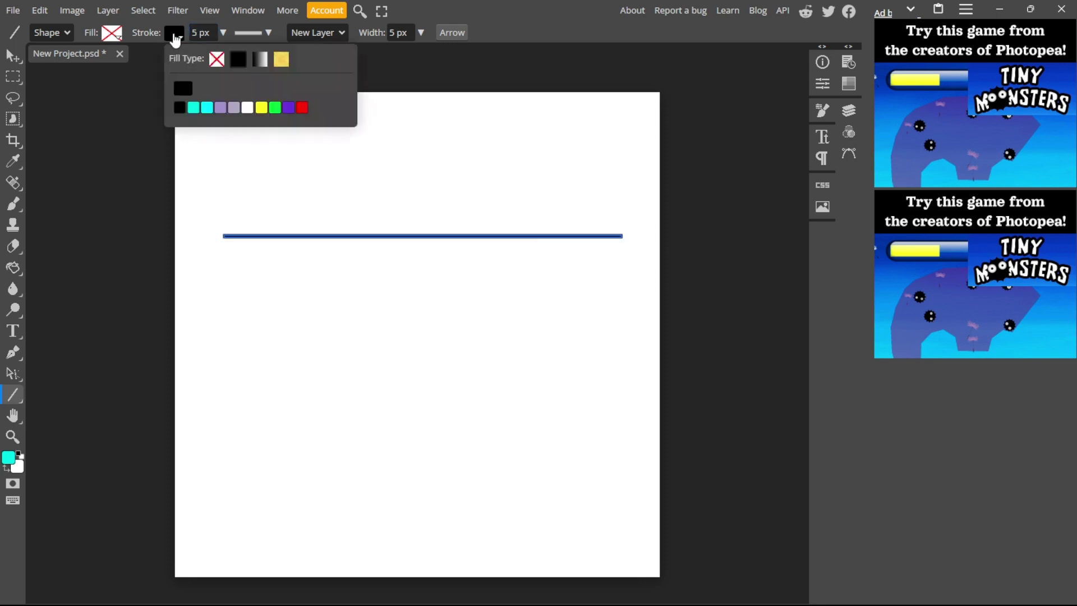
click(207, 108)
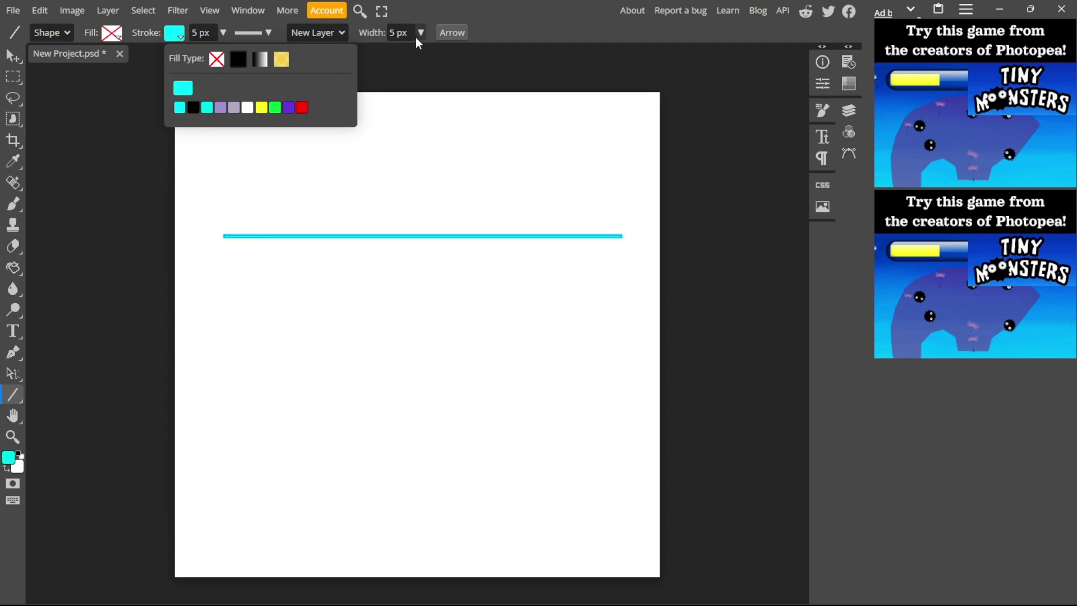
Step: Set the shape fill to solid black and dismiss the New: Line dialog
click(112, 34)
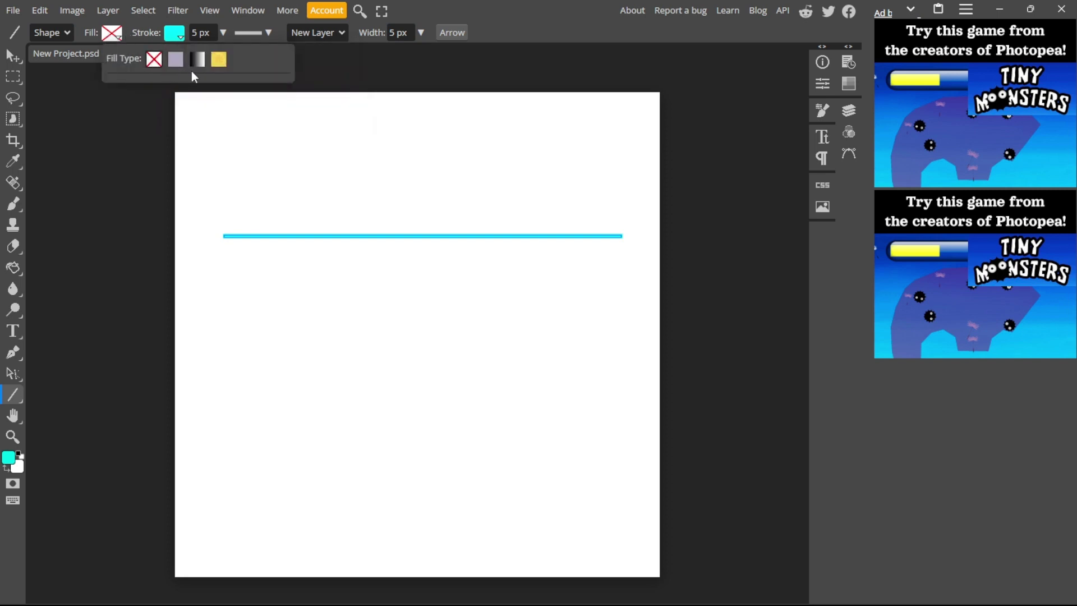
click(175, 58)
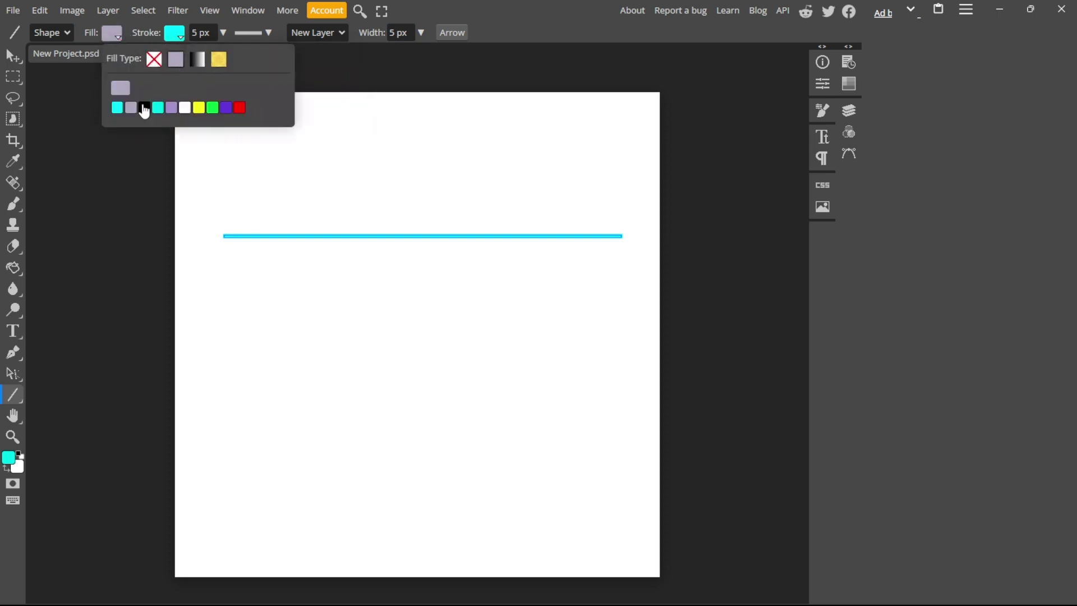
click(145, 107)
click(253, 180)
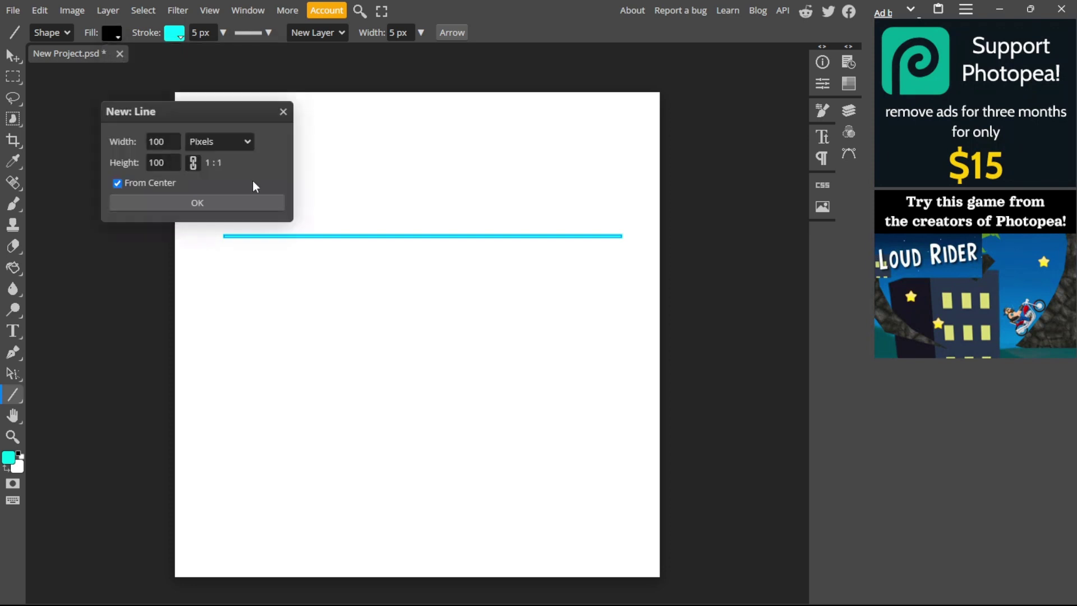
click(285, 111)
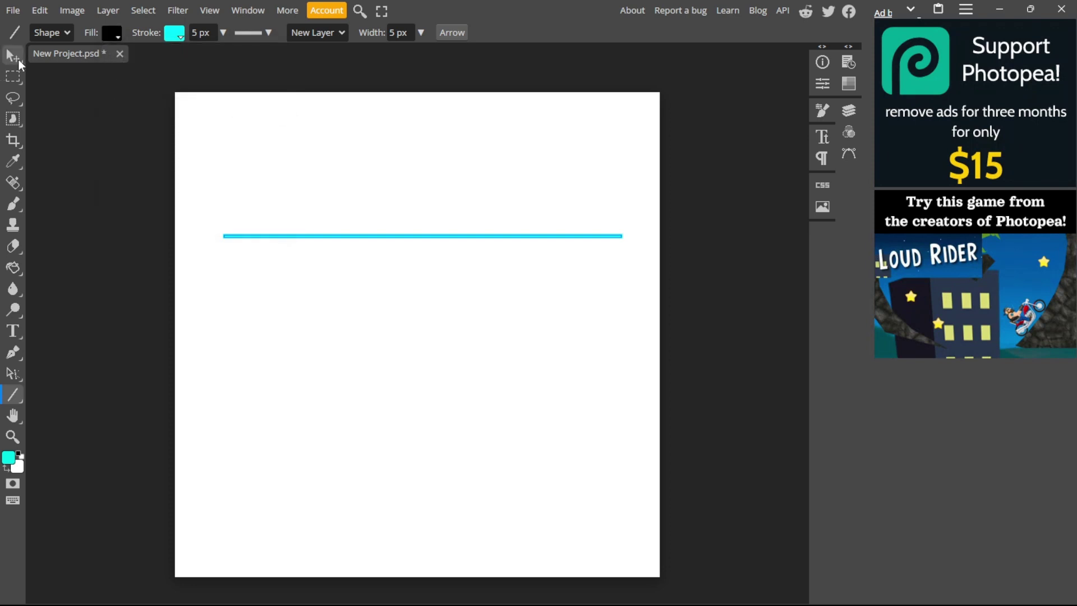